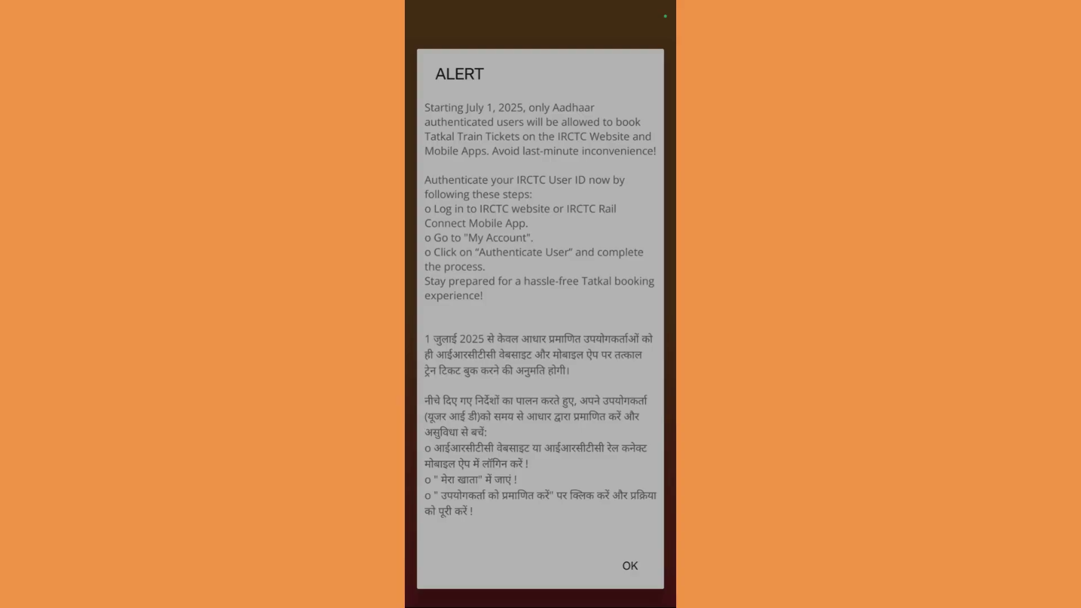
Acknowledge the Aadhaar authentication alert with OK to reach the travel services home screen.
click(630, 565)
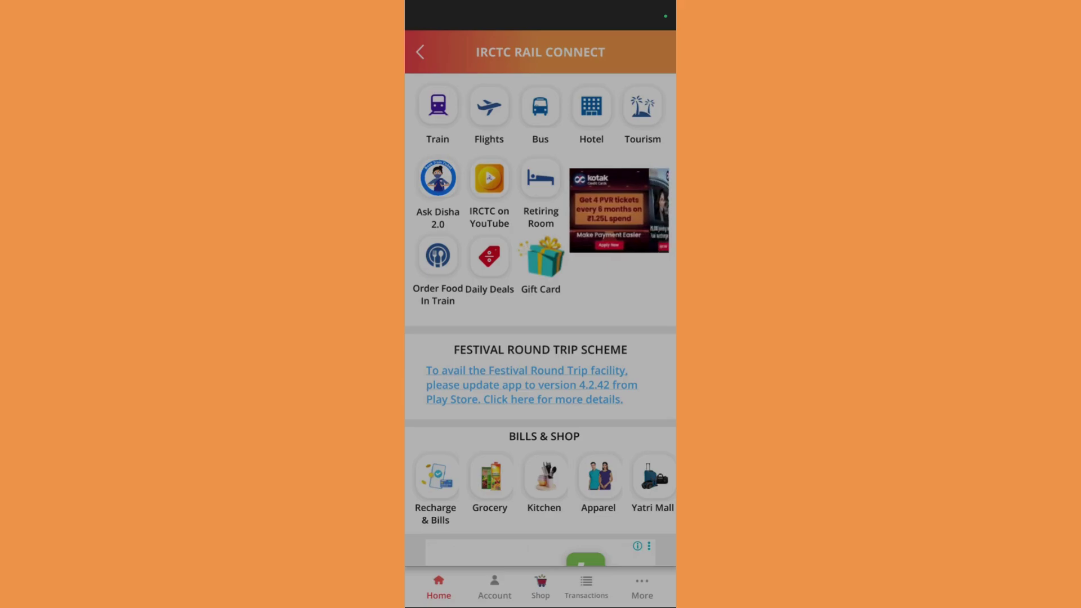
Open the TRAIN menu from the home screen's Train icon.
click(437, 106)
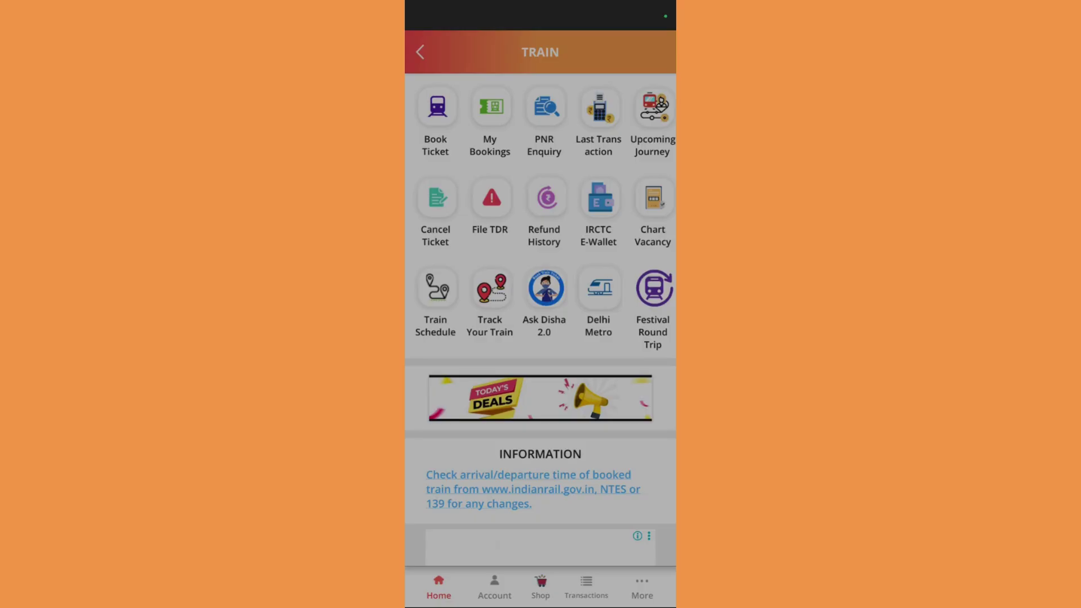
Open My Bookings from the TRAIN menu to list upcoming journeys.
click(491, 106)
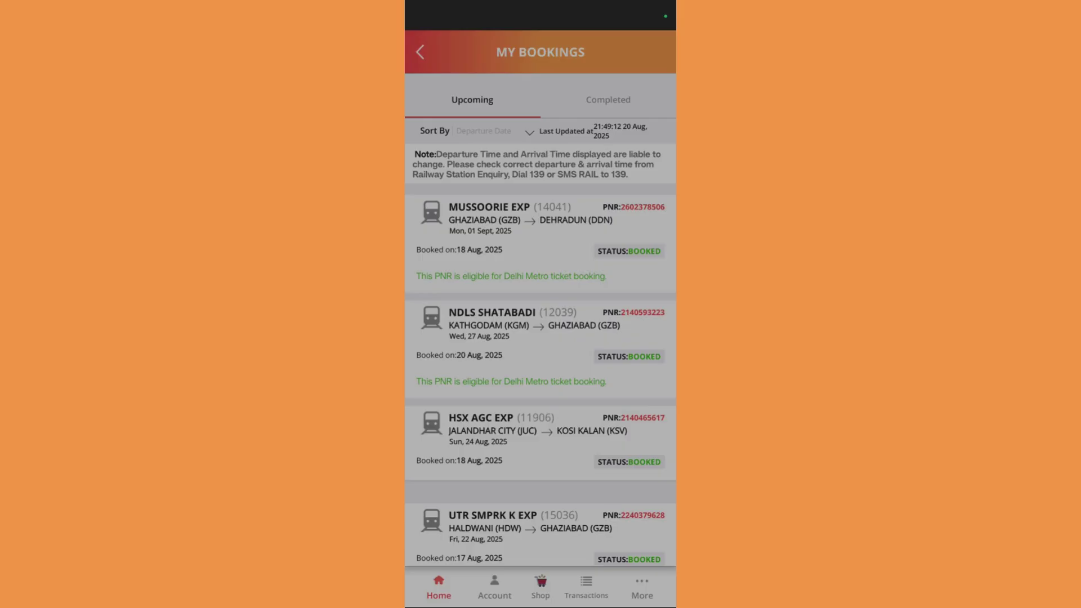
View the completed Kathgodam–Ghaziabad trip, return to Upcoming bookings, then exit to the phone home screen.
click(608, 98)
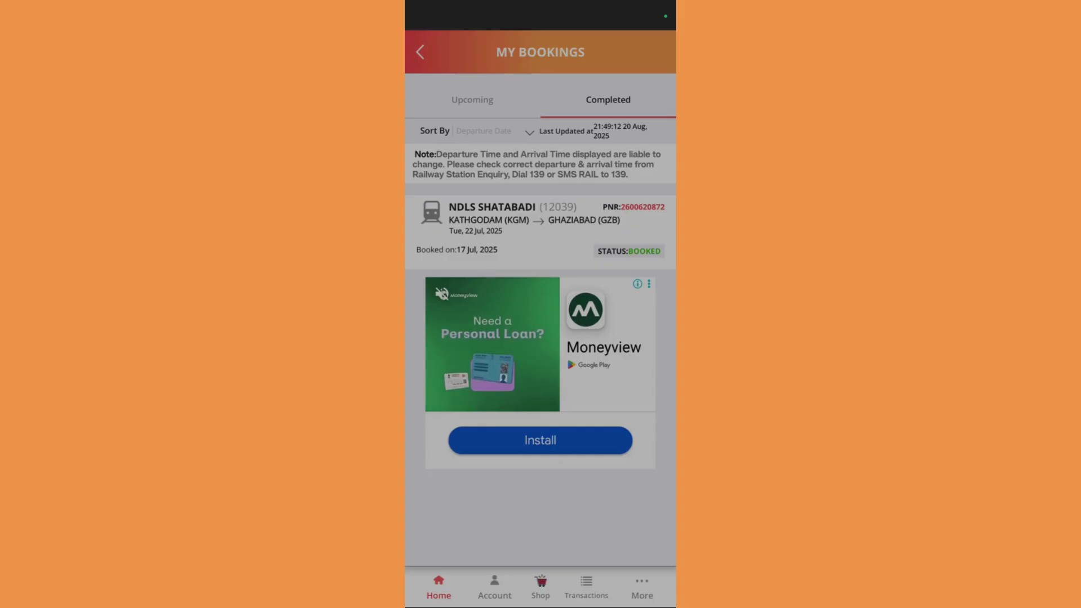
click(472, 99)
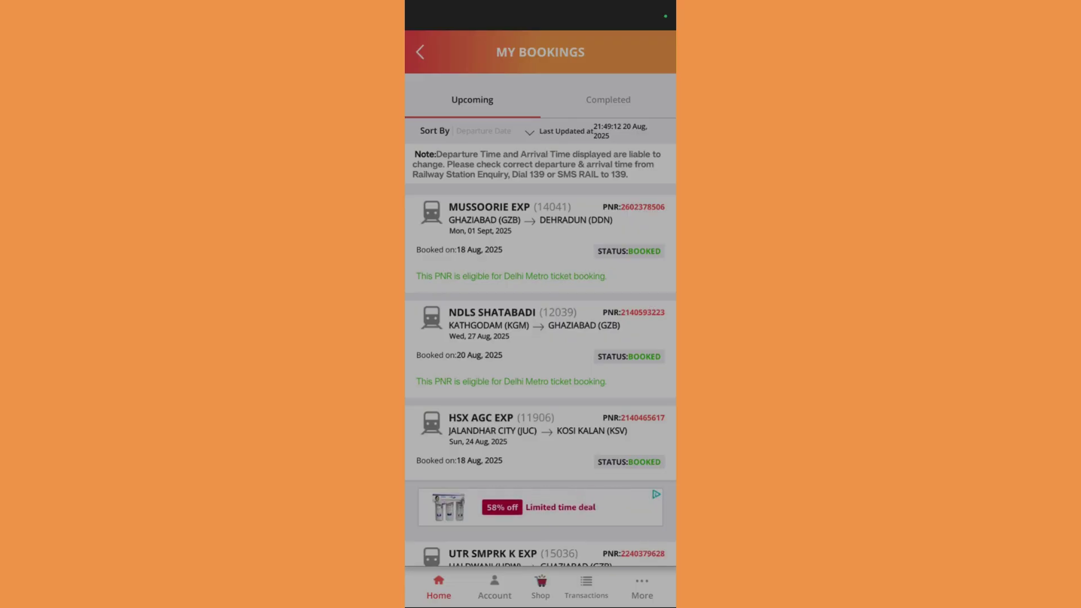
key(Home)
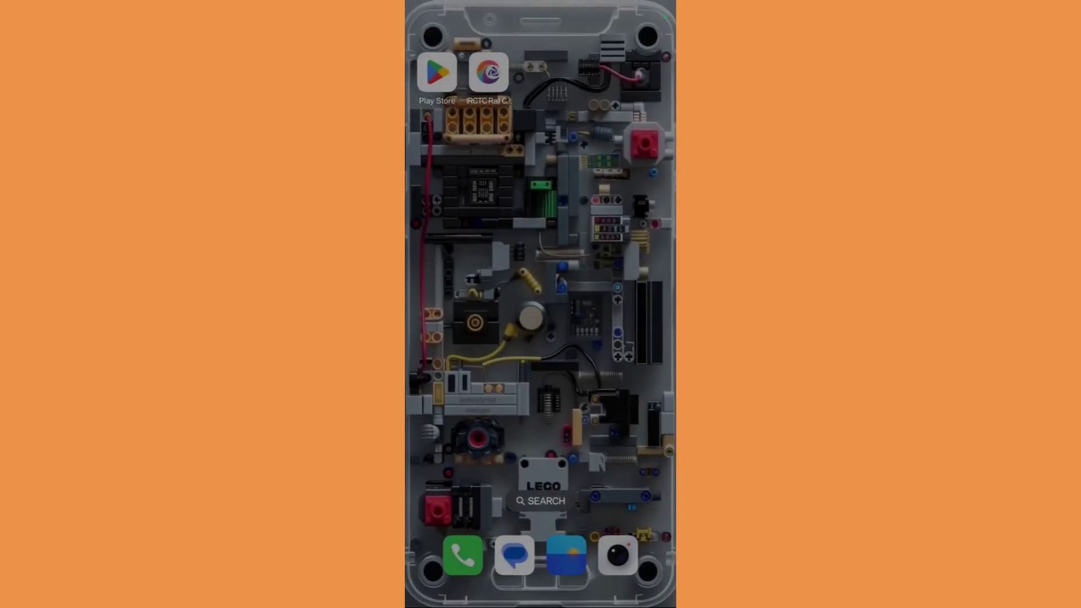